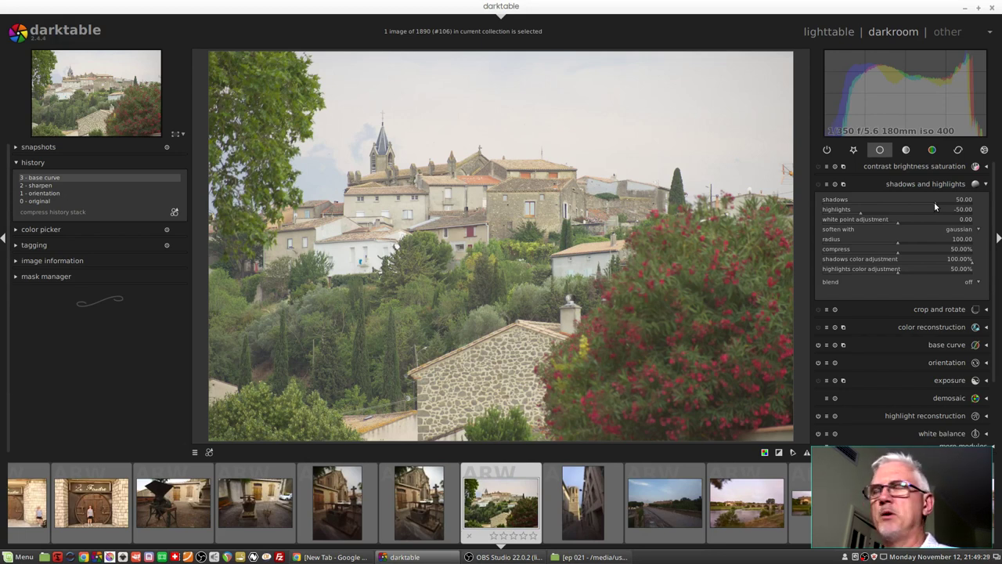
Step: Lower the shadows slider to -57.79, leaving highlights at -50.00
{"action": "mouse_move", "coordinate": [934, 202]}
{"action": "left_mouse_down"}
{"action": "mouse_move", "coordinate": [843, 203]}
{"action": "mouse_move", "coordinate": [962, 206]}
{"action": "mouse_move", "coordinate": [940, 202]}
{"action": "left_mouse_up"}
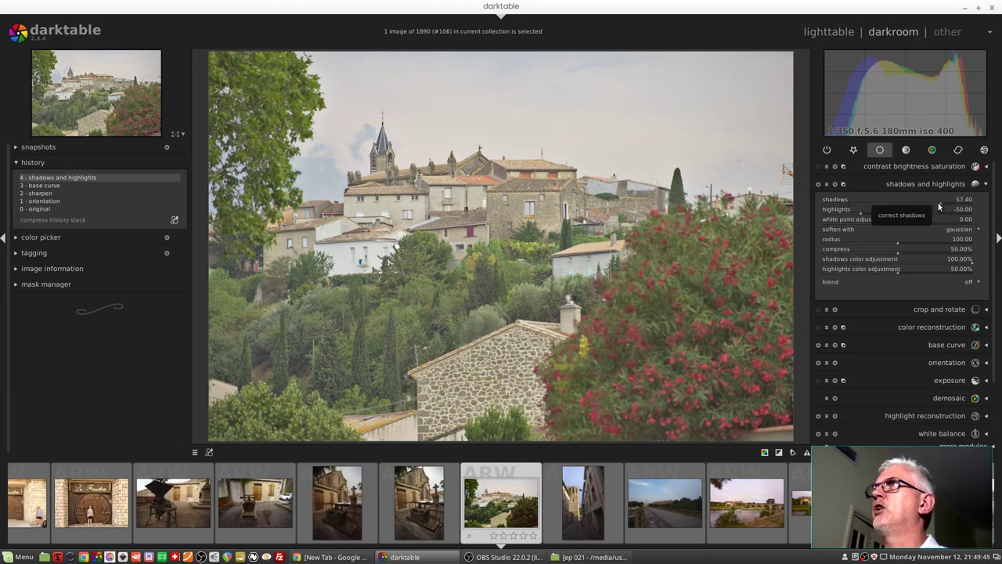
{"action": "left_click_drag", "start_coordinate": [917, 204], "coordinate": [852, 202]}
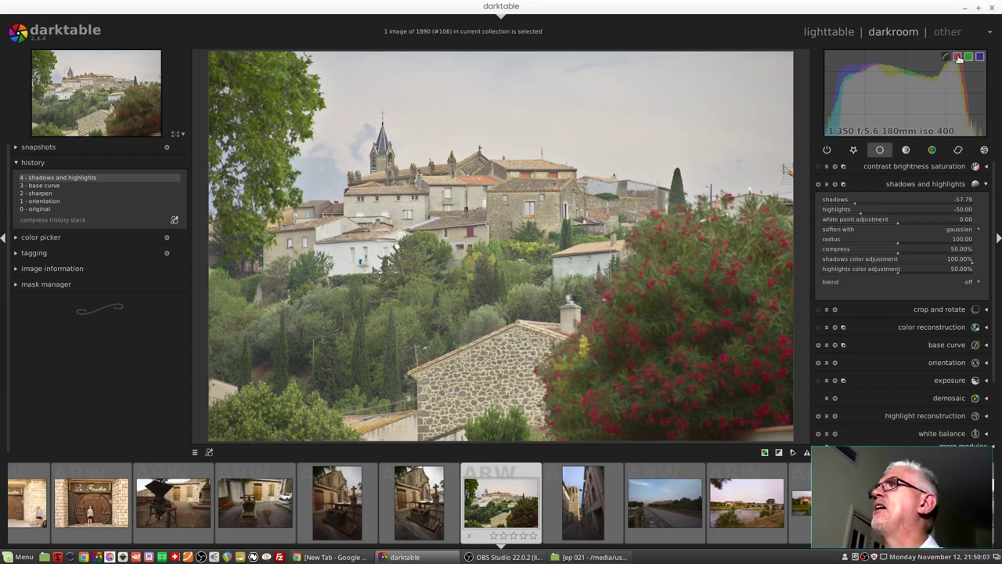
Step: Toggle the histogram's red and blue channels to view channels individually, leaving only green
{"action": "left_click", "coordinate": [957, 56]}
{"action": "left_click", "coordinate": [979, 57]}
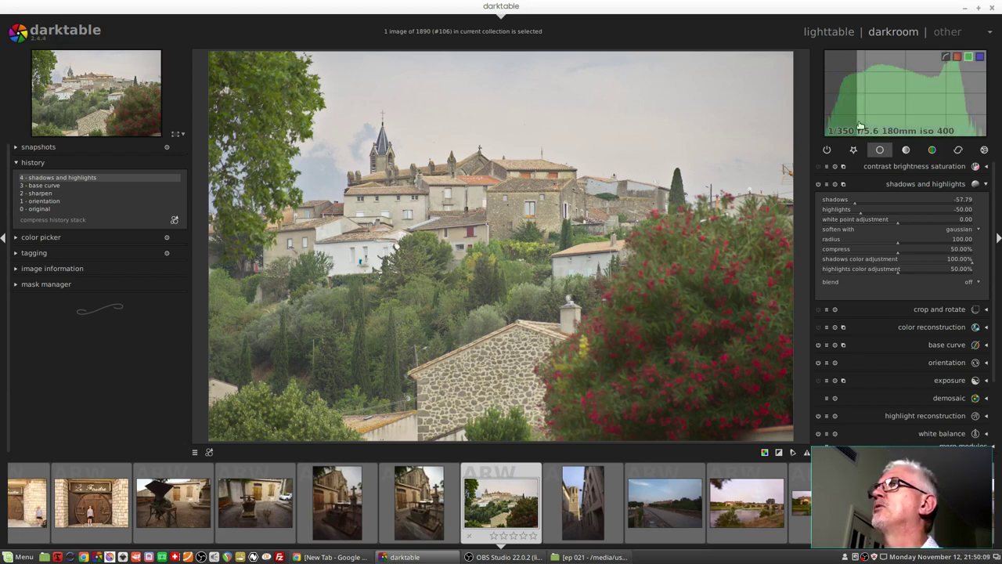
{"action": "left_click", "coordinate": [980, 57]}
{"action": "left_click", "coordinate": [957, 56]}
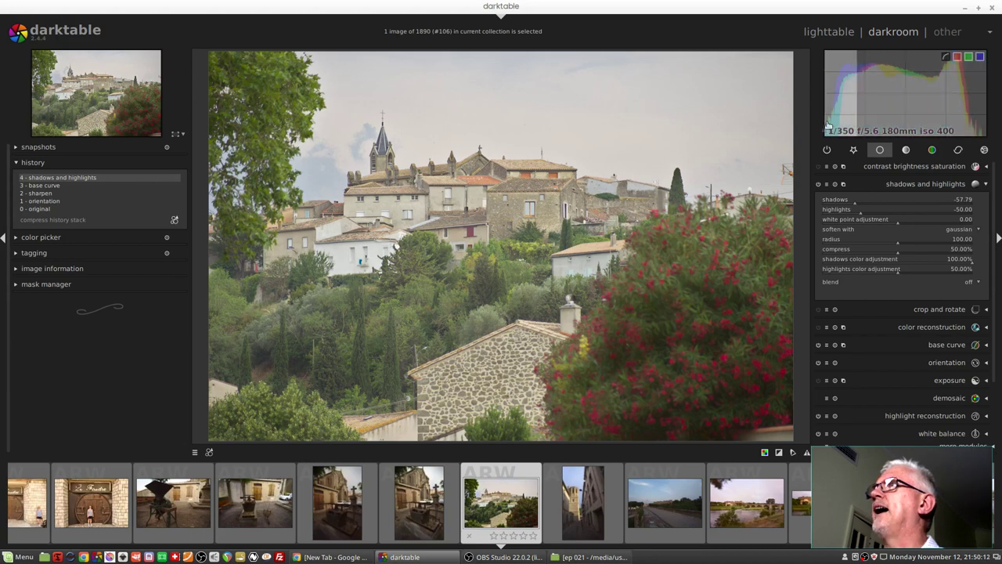
{"action": "left_click", "coordinate": [957, 56]}
{"action": "left_click", "coordinate": [980, 57]}
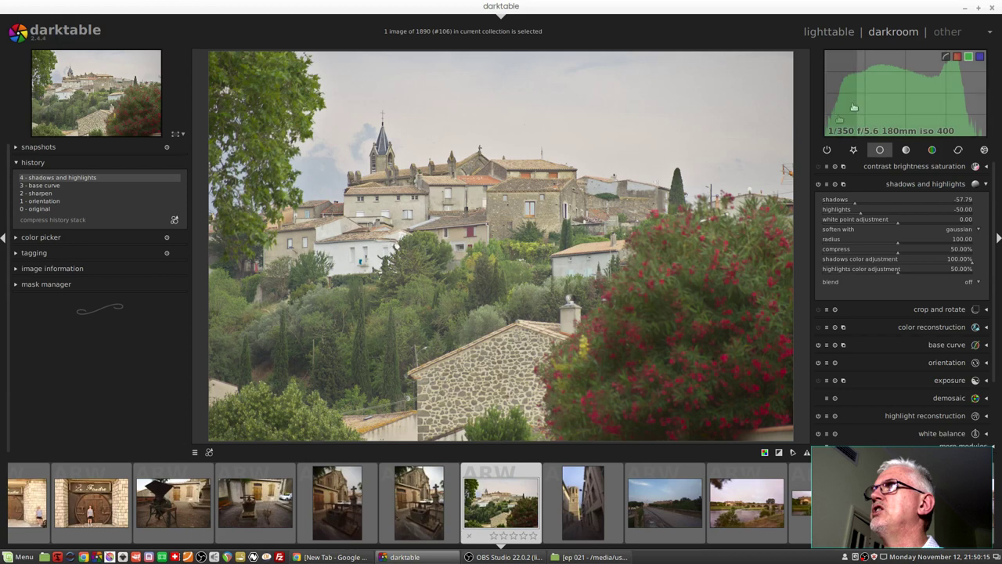
Step: Restore the red and blue histogram channels and raise shadows to -30.07
{"action": "left_click", "coordinate": [956, 56]}
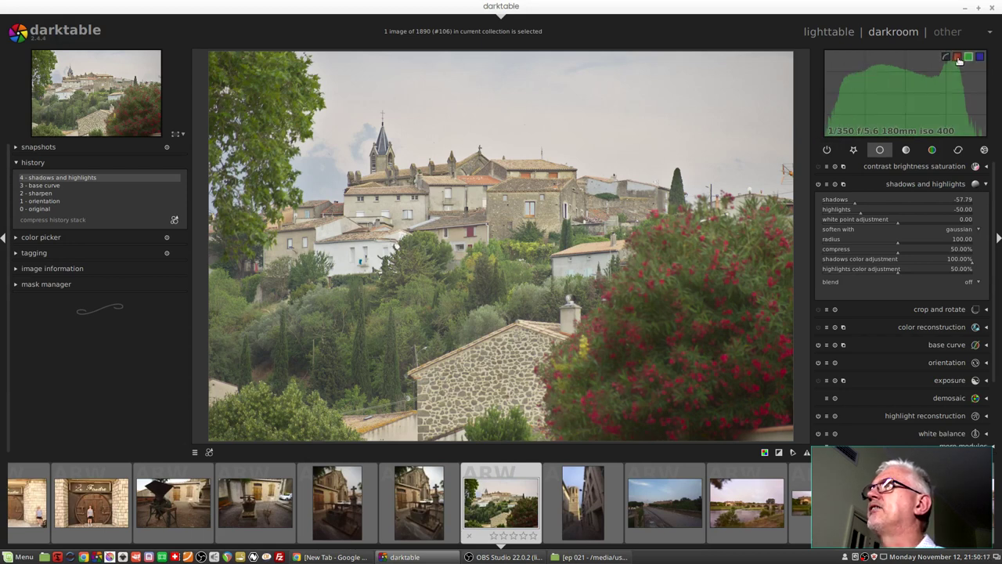
{"action": "left_click", "coordinate": [979, 58]}
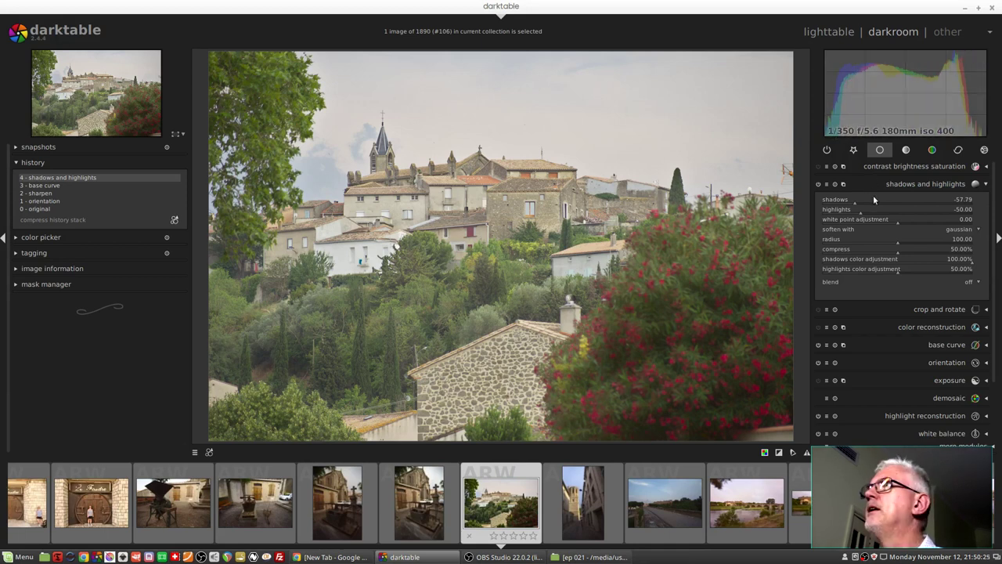
{"action": "left_click_drag", "start_coordinate": [857, 200], "coordinate": [872, 196]}
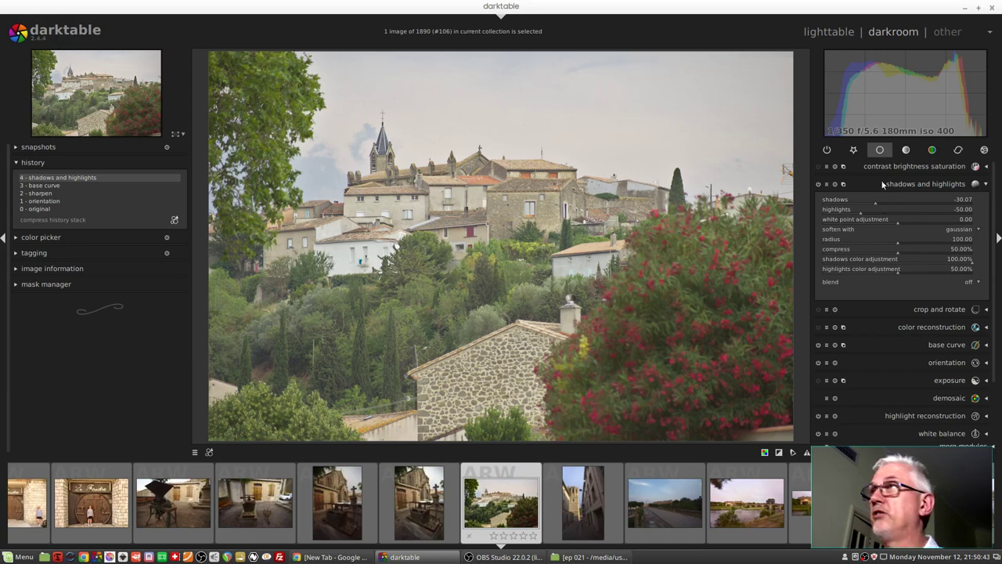
Step: In the favourites group's tone curve, move the black point inward to 8.83 / 0.00
{"action": "left_click", "coordinate": [854, 150]}
{"action": "scroll", "coordinate": [992, 275], "scroll_direction": "down", "scroll_amount": 3}
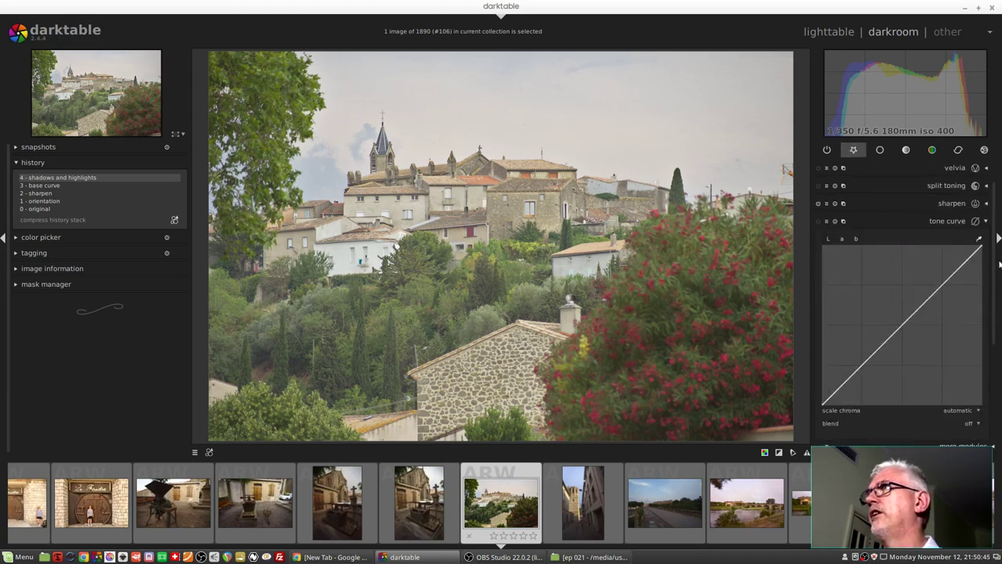
{"action": "scroll", "coordinate": [991, 275], "scroll_direction": "up", "scroll_amount": 1}
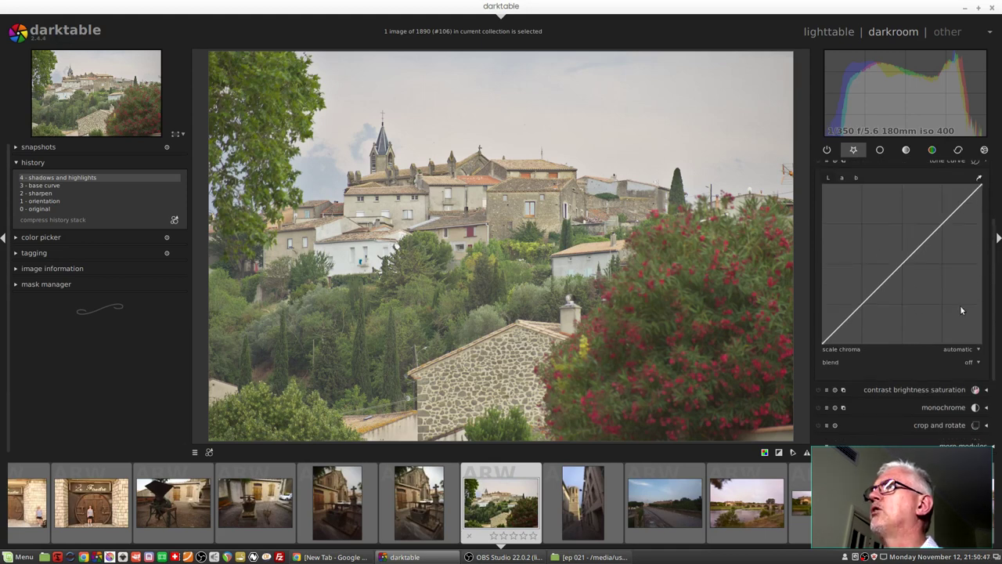
{"action": "left_click_drag", "start_coordinate": [824, 344], "coordinate": [836, 349]}
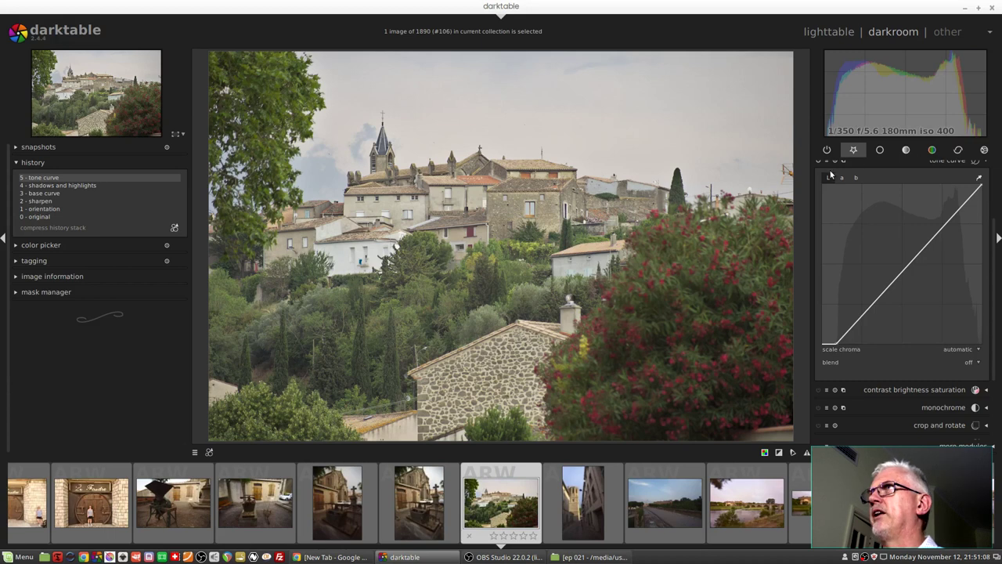
Step: Revert the history to the shadows and highlights step, dropping the tone curve edit
{"action": "left_click", "coordinate": [62, 186]}
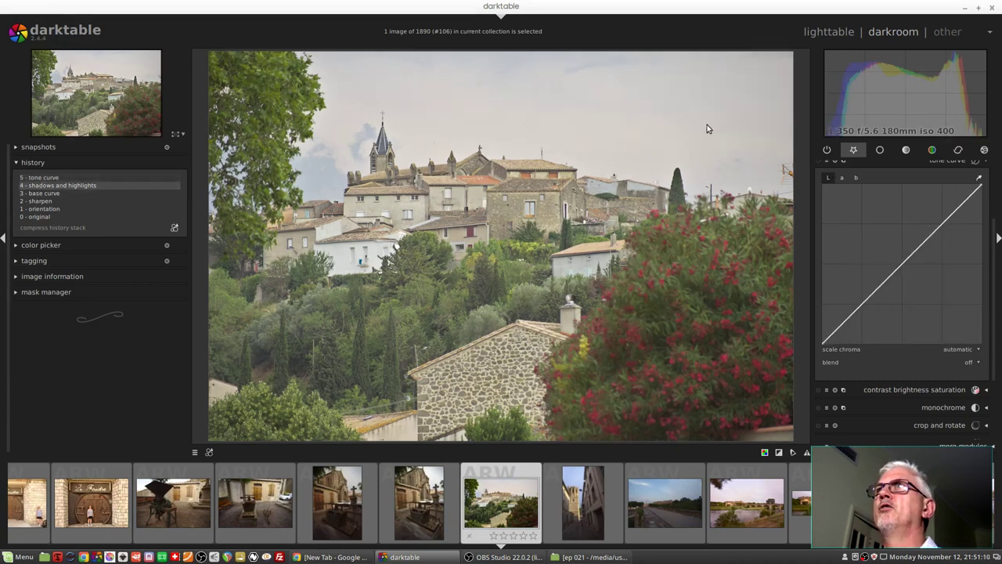
{"action": "left_click", "coordinate": [880, 149]}
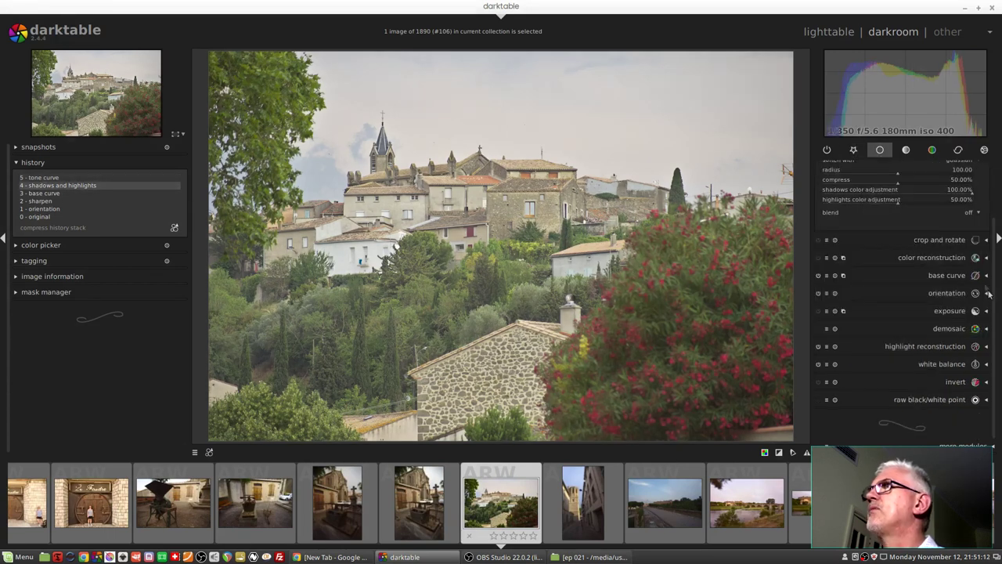
{"action": "scroll", "coordinate": [992, 298], "scroll_direction": "up", "scroll_amount": 2}
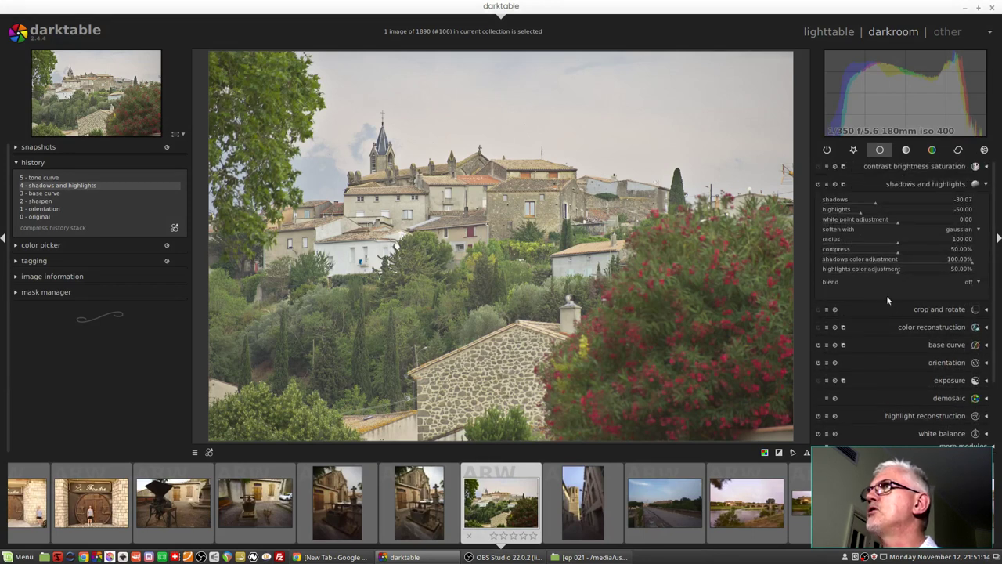
Step: Set shadows to -26.04 and, after trying a wide range, highlights to -45.73
{"action": "left_click", "coordinate": [877, 201]}
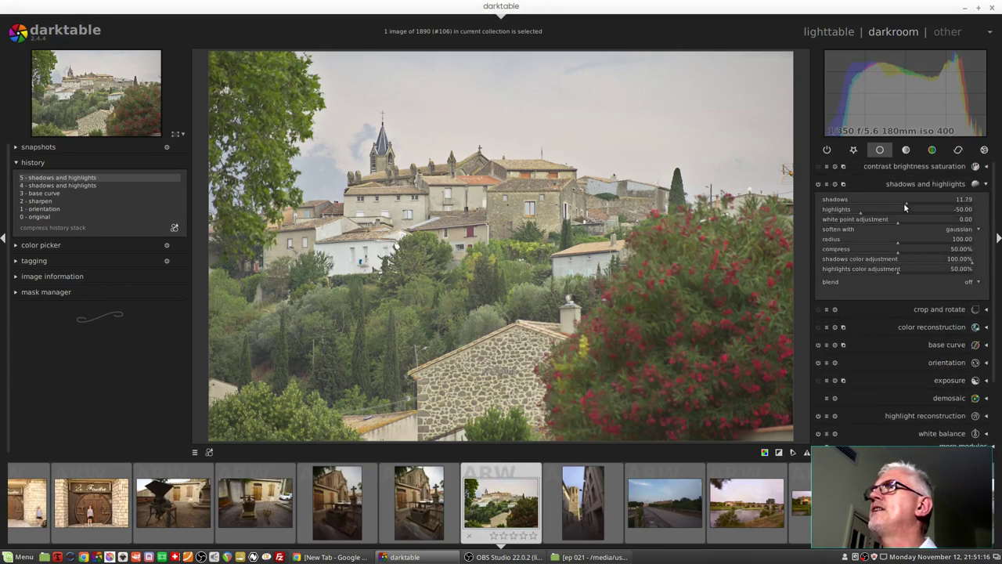
{"action": "left_click_drag", "start_coordinate": [878, 198], "coordinate": [876, 216]}
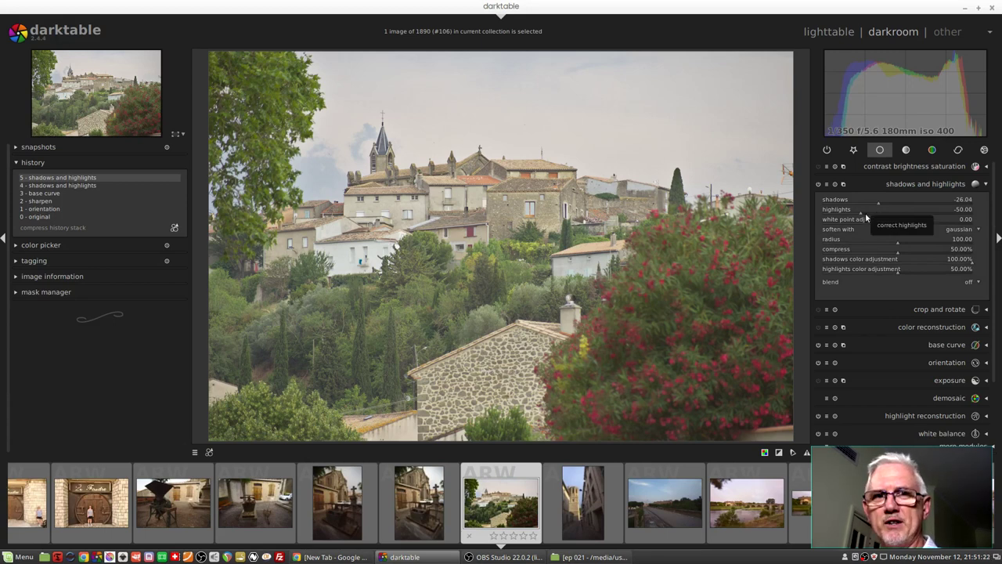
{"action": "mouse_move", "coordinate": [865, 213]}
{"action": "left_mouse_down"}
{"action": "mouse_move", "coordinate": [924, 213]}
{"action": "mouse_move", "coordinate": [834, 215]}
{"action": "left_mouse_up"}
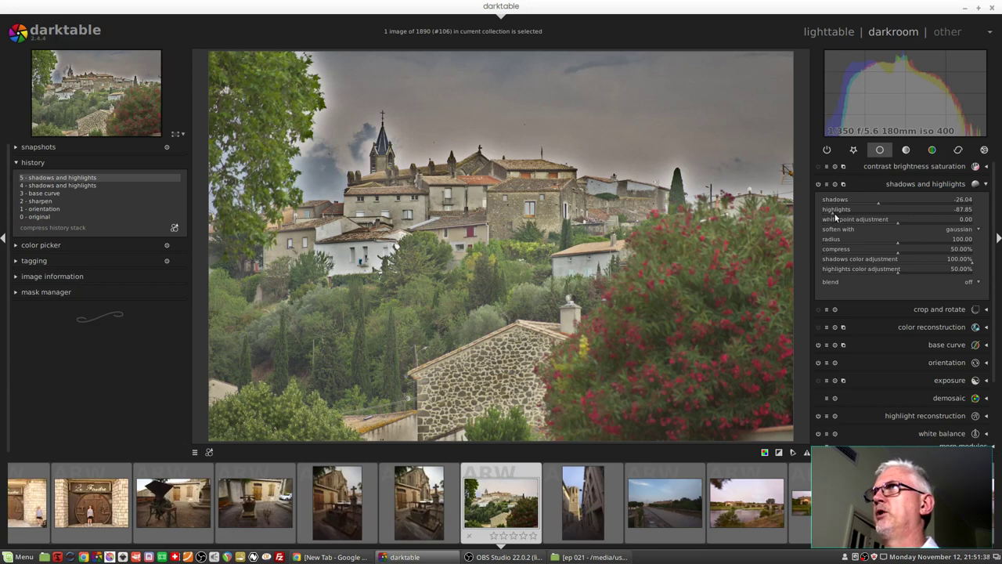
{"action": "left_click_drag", "start_coordinate": [833, 216], "coordinate": [864, 214]}
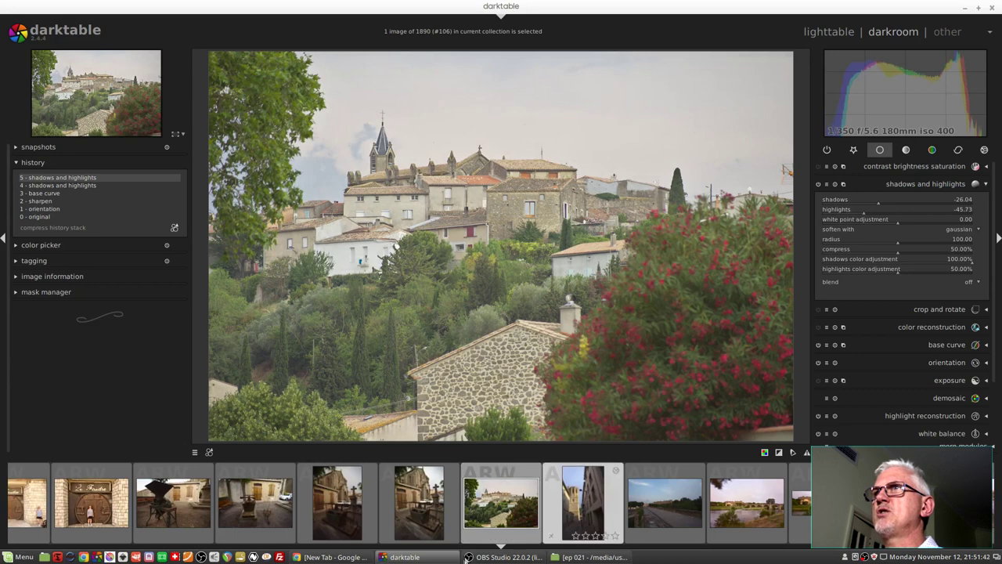
Step: Load the sunlit street photo and enable shadows and highlights at defaults 50.00 / -50.00
{"action": "scroll", "coordinate": [513, 504], "scroll_direction": "down", "scroll_amount": 10}
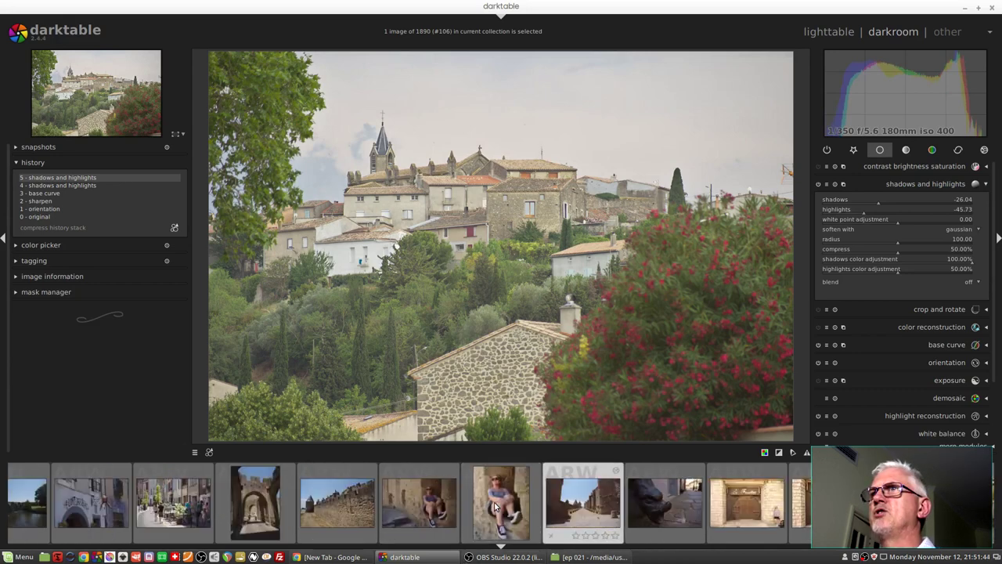
{"action": "scroll", "coordinate": [545, 509], "scroll_direction": "down", "scroll_amount": 6}
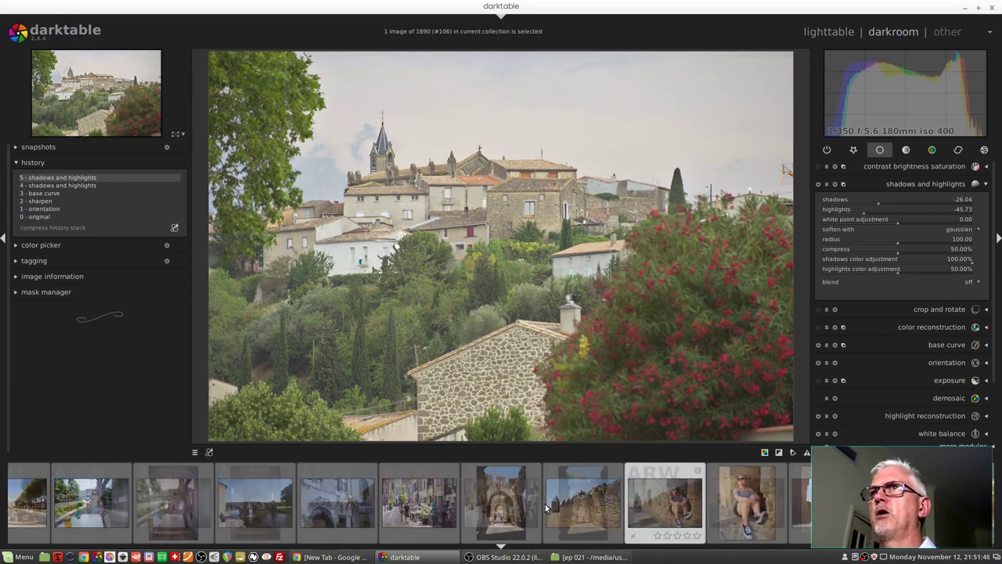
{"action": "scroll", "coordinate": [546, 509], "scroll_direction": "down", "scroll_amount": 4}
{"action": "left_click", "coordinate": [548, 509]}
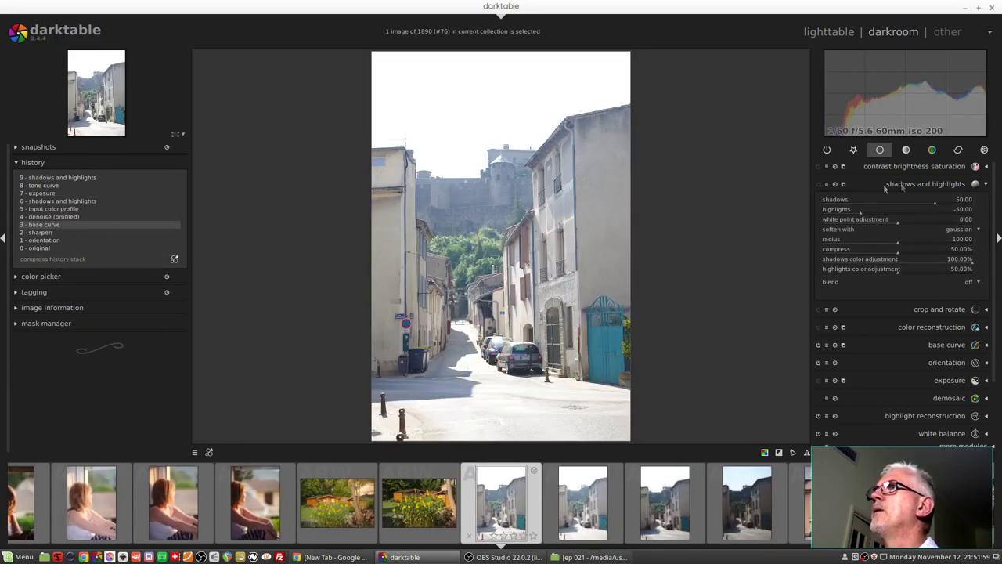
{"action": "left_click", "coordinate": [817, 185]}
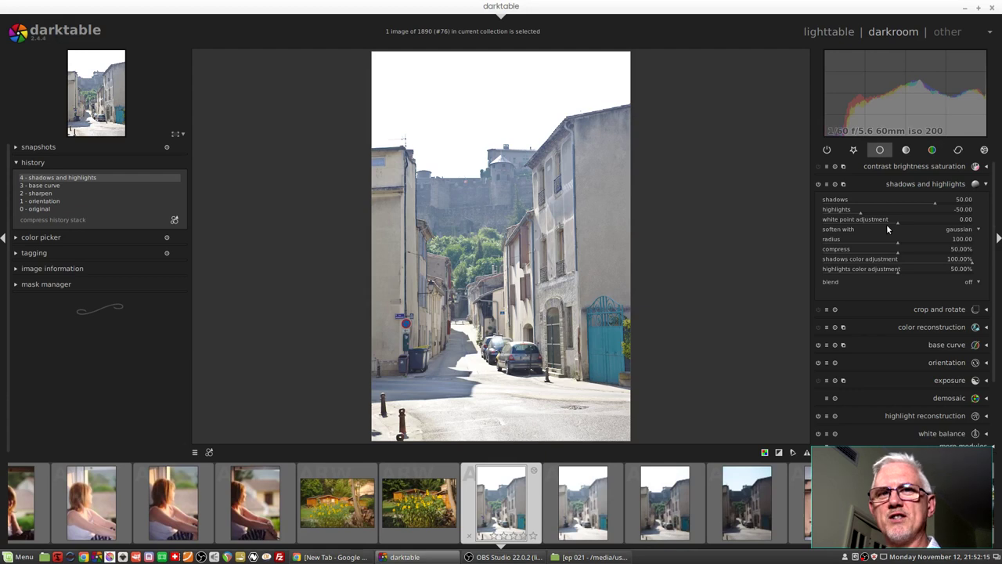
Step: Set the white point adjustment to -1.20 on the street photo, brightening it
{"action": "scroll", "coordinate": [896, 221], "scroll_direction": "down", "scroll_amount": 1}
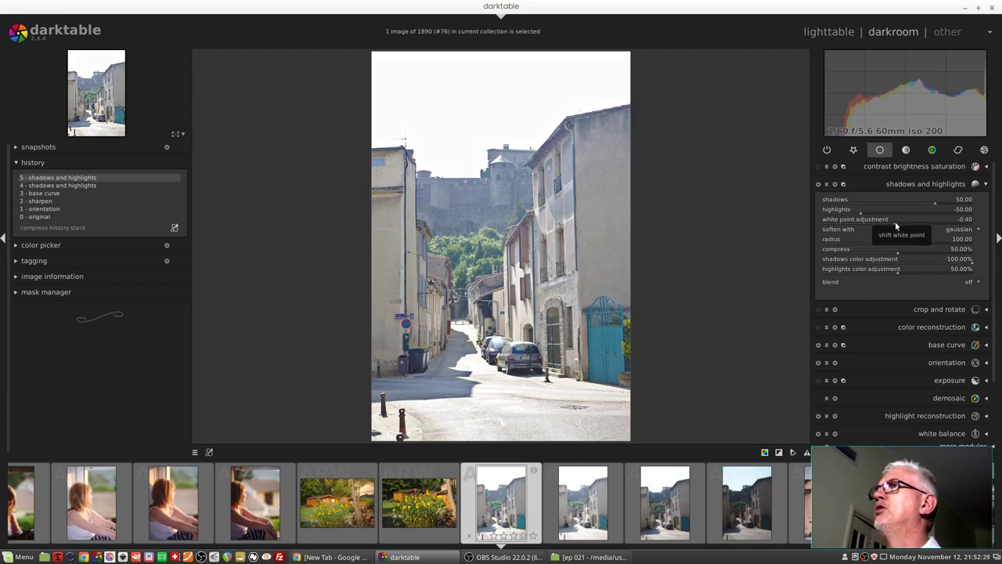
{"action": "scroll", "coordinate": [895, 220], "scroll_direction": "down", "scroll_amount": 2}
{"action": "scroll", "coordinate": [895, 221], "scroll_direction": "down", "scroll_amount": 7}
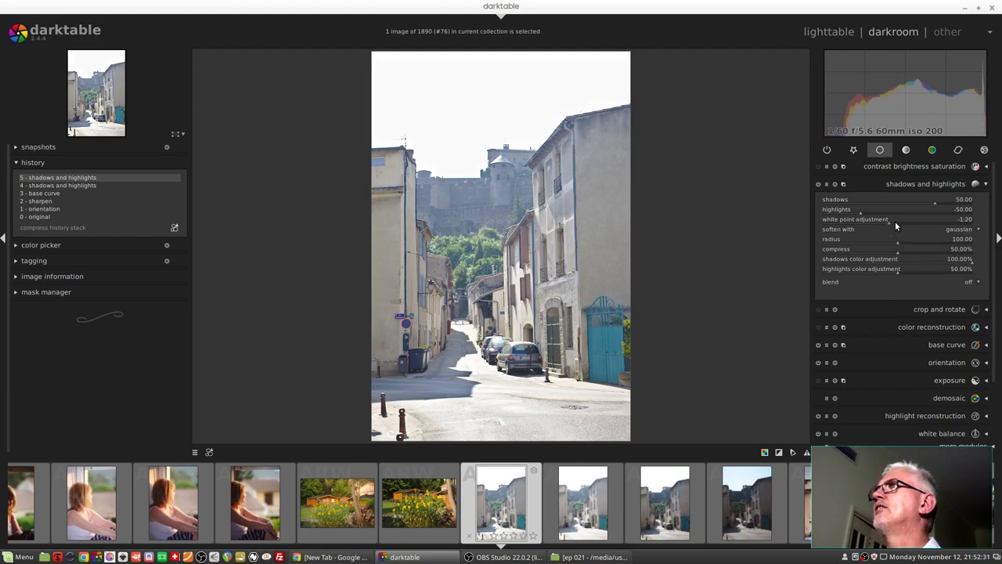
{"action": "scroll", "coordinate": [896, 225], "scroll_direction": "down", "scroll_amount": 1}
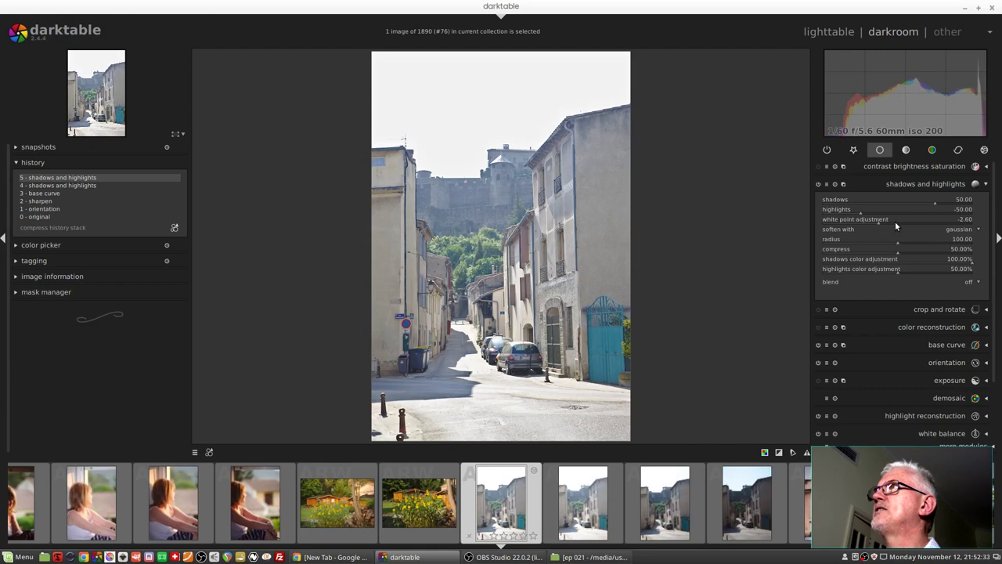
{"action": "scroll", "coordinate": [895, 221], "scroll_direction": "down", "scroll_amount": 12}
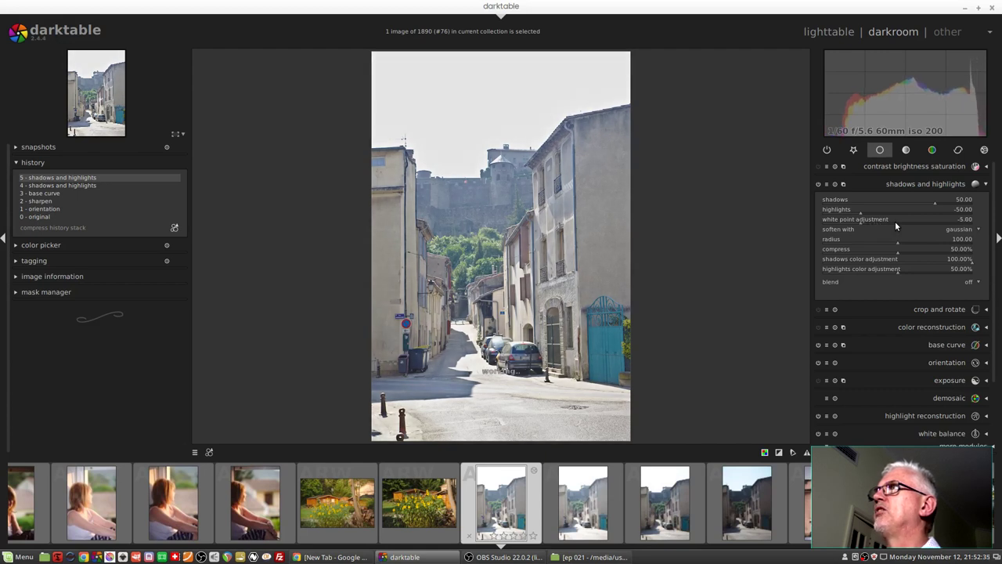
{"action": "scroll", "coordinate": [896, 226], "scroll_direction": "down", "scroll_amount": 2}
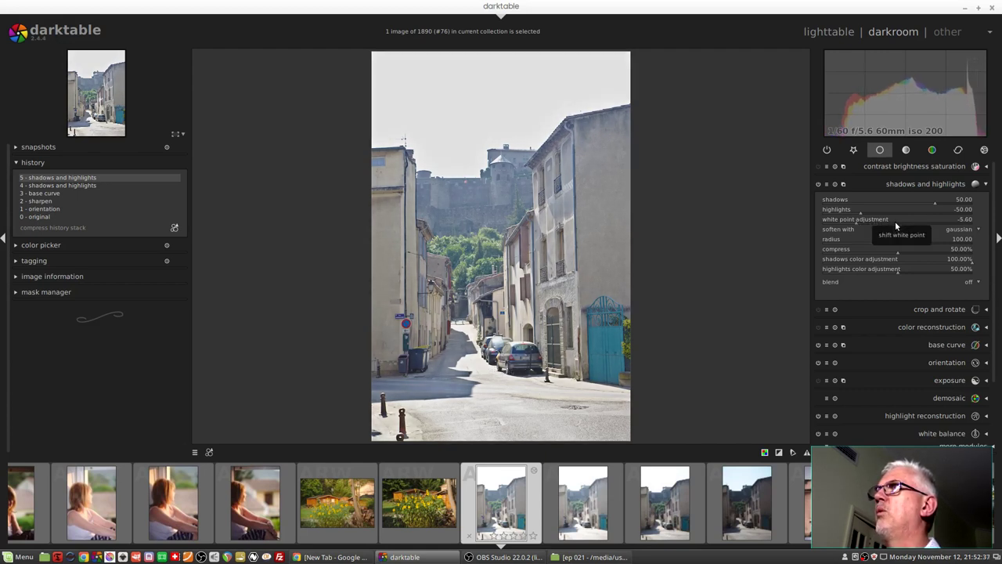
{"action": "scroll", "coordinate": [896, 225], "scroll_direction": "up", "scroll_amount": 20}
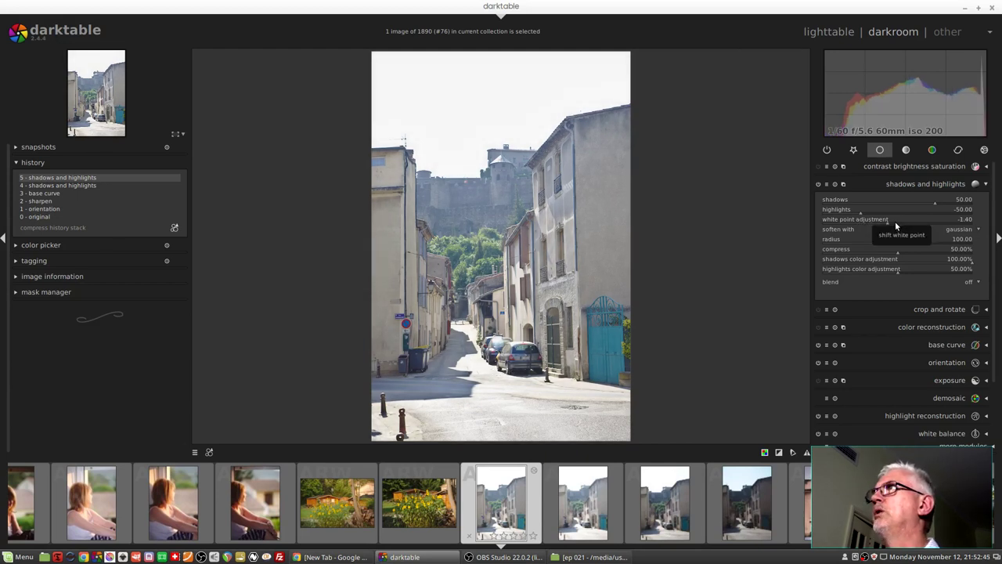
{"action": "scroll", "coordinate": [896, 223], "scroll_direction": "up", "scroll_amount": 1}
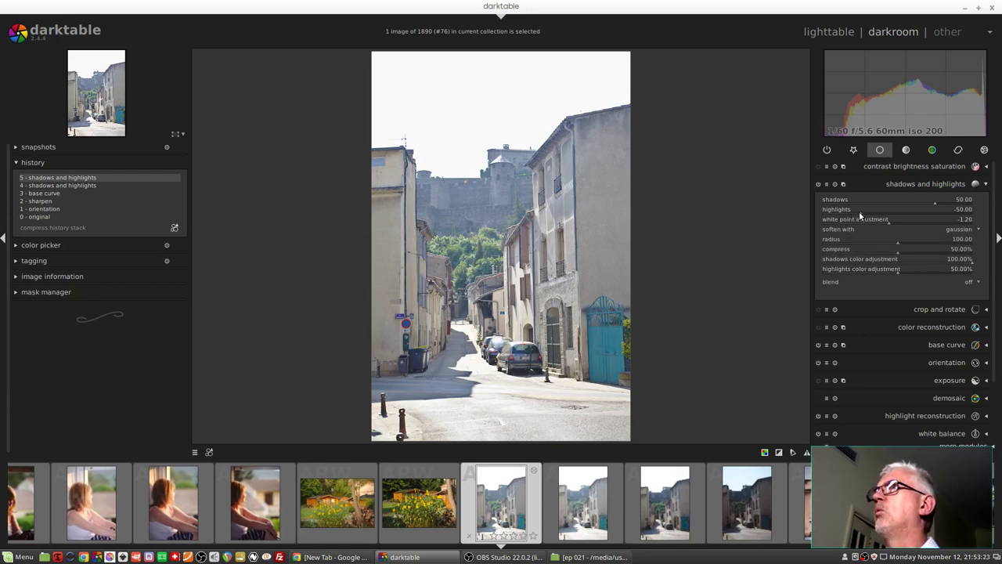
Step: Try highlights near -73, compare gaussian and bilateral softening, then settle on -7.96 with gaussian
{"action": "left_click_drag", "start_coordinate": [859, 213], "coordinate": [827, 212]}
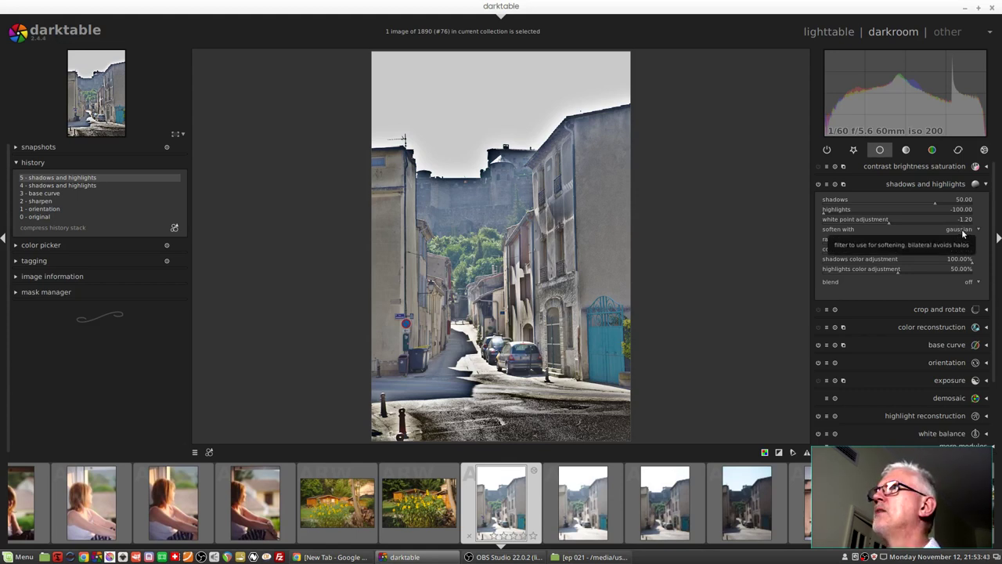
{"action": "scroll", "coordinate": [963, 233], "scroll_direction": "down", "scroll_amount": 1}
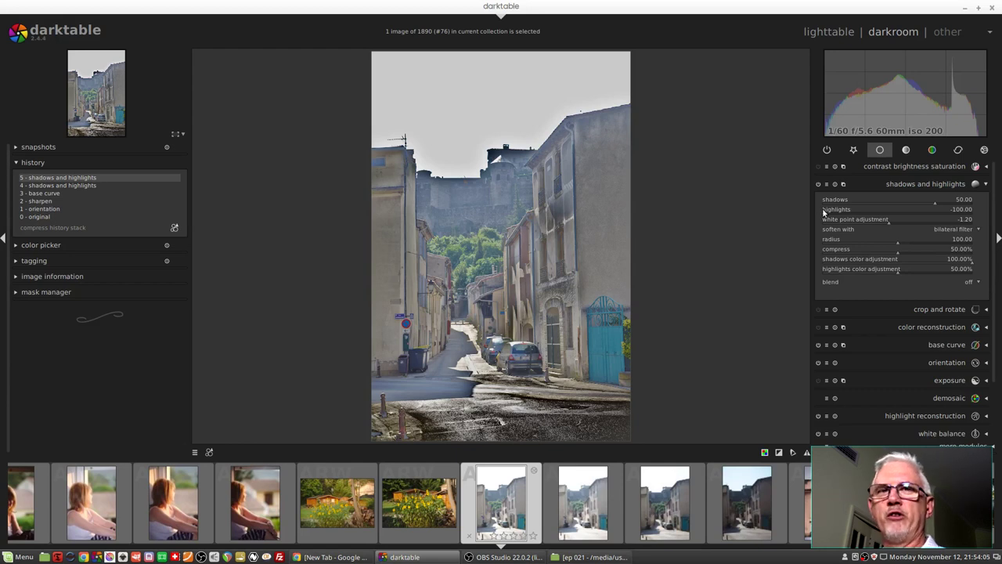
{"action": "scroll", "coordinate": [955, 229], "scroll_direction": "down", "scroll_amount": 1}
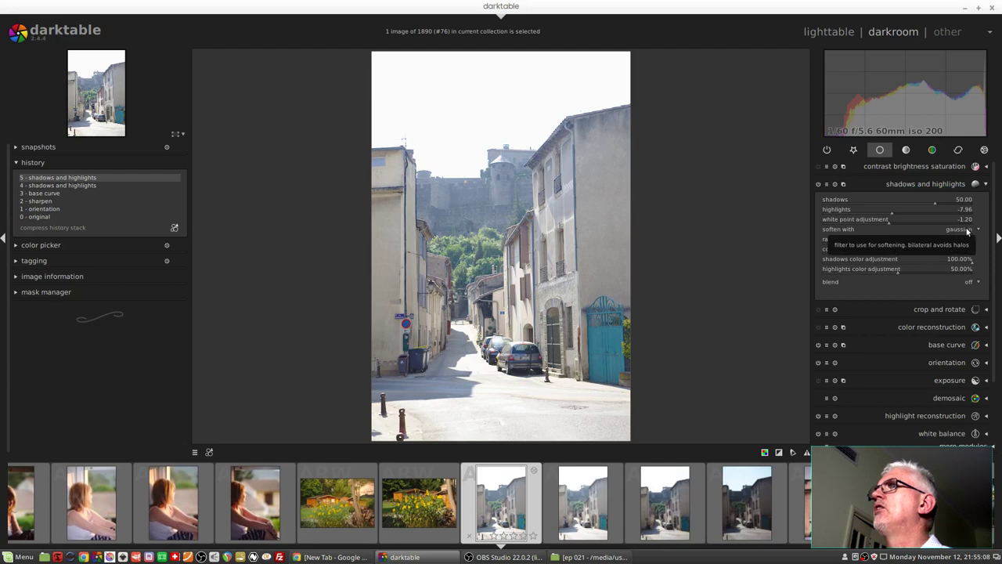
Step: Switch softening to bilateral filter and cut the radius to about 59, then 27
{"action": "scroll", "coordinate": [968, 230], "scroll_direction": "down", "scroll_amount": 1}
{"action": "left_click", "coordinate": [832, 211]}
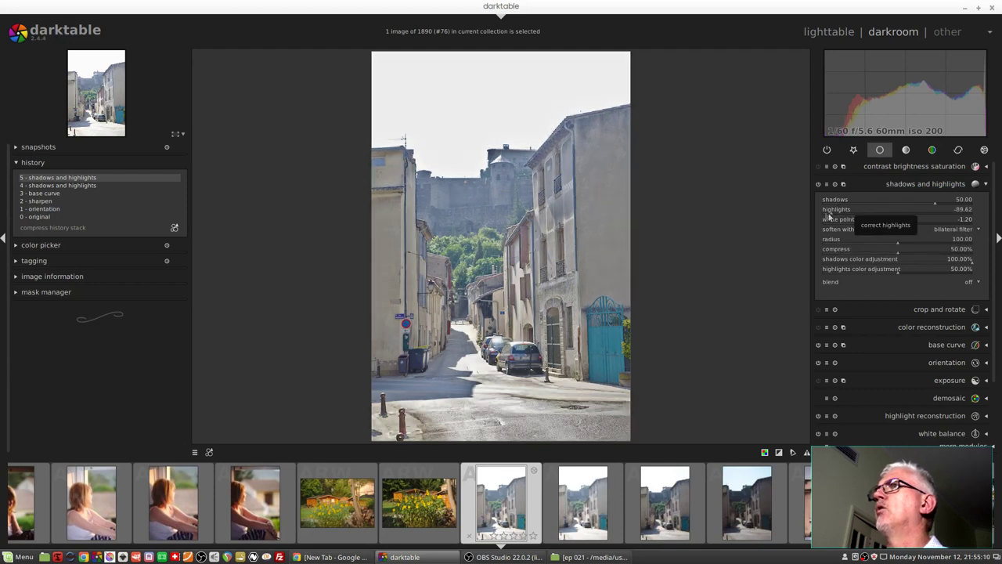
{"action": "left_click", "coordinate": [866, 240]}
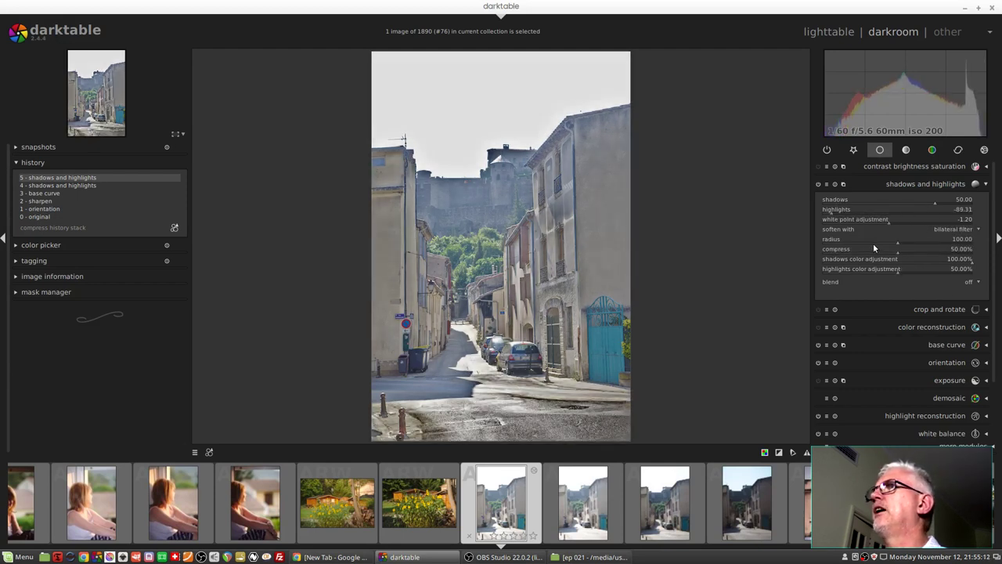
{"action": "left_click", "coordinate": [842, 243]}
Step: Test radii around 13 and 34, then reset shadows and highlights to defaults
{"action": "left_click", "coordinate": [842, 243]}
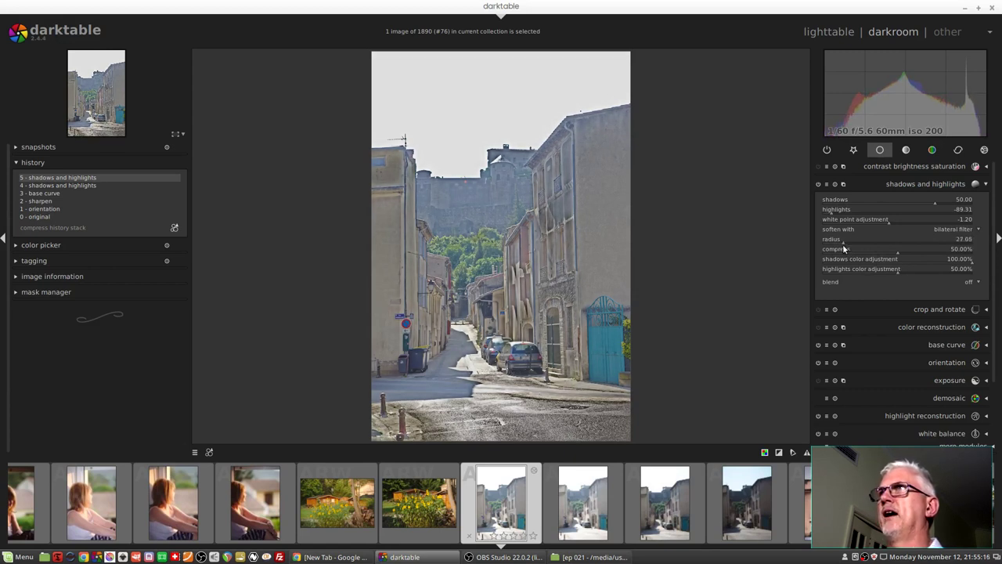
{"action": "left_click", "coordinate": [833, 246]}
{"action": "left_click", "coordinate": [843, 243]}
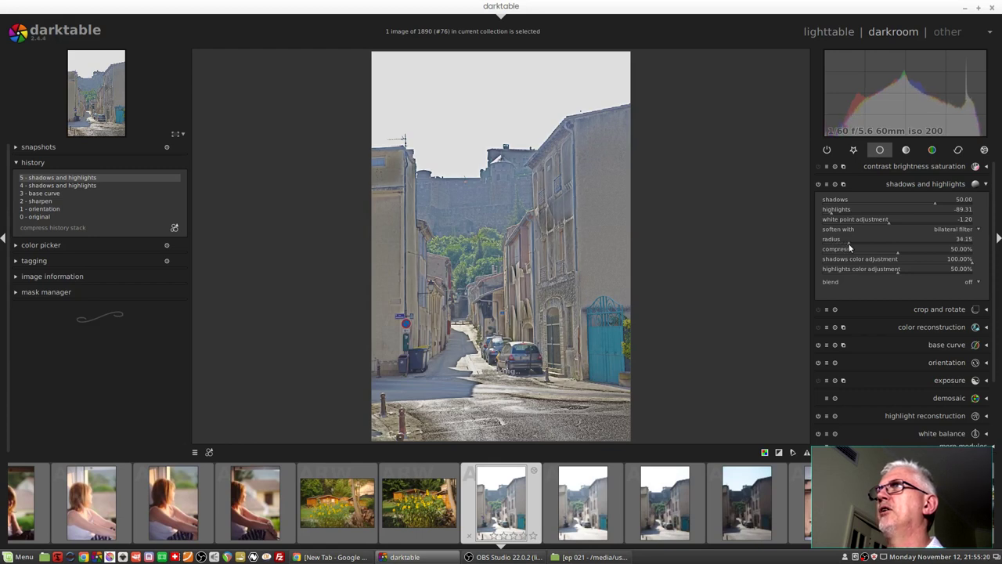
{"action": "double_click", "coordinate": [853, 243]}
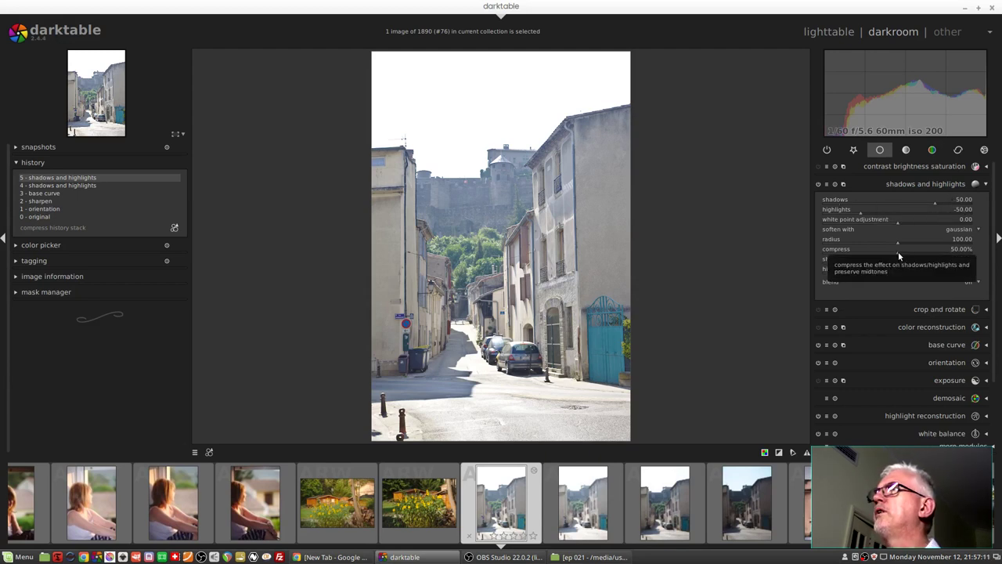
{"action": "left_click_drag", "start_coordinate": [898, 251], "coordinate": [808, 251]}
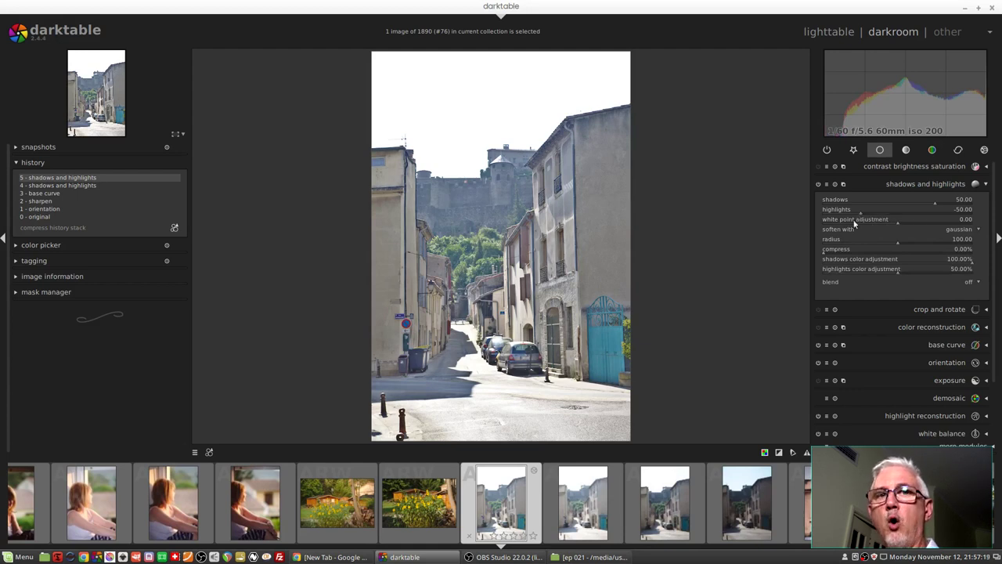
{"action": "mouse_move", "coordinate": [904, 46]}
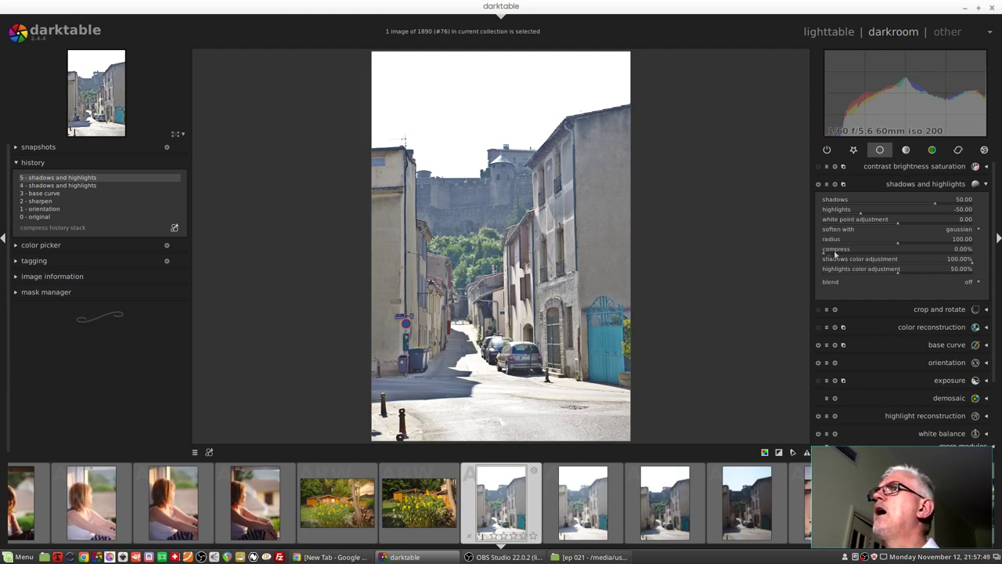
{"action": "left_click", "coordinate": [901, 250]}
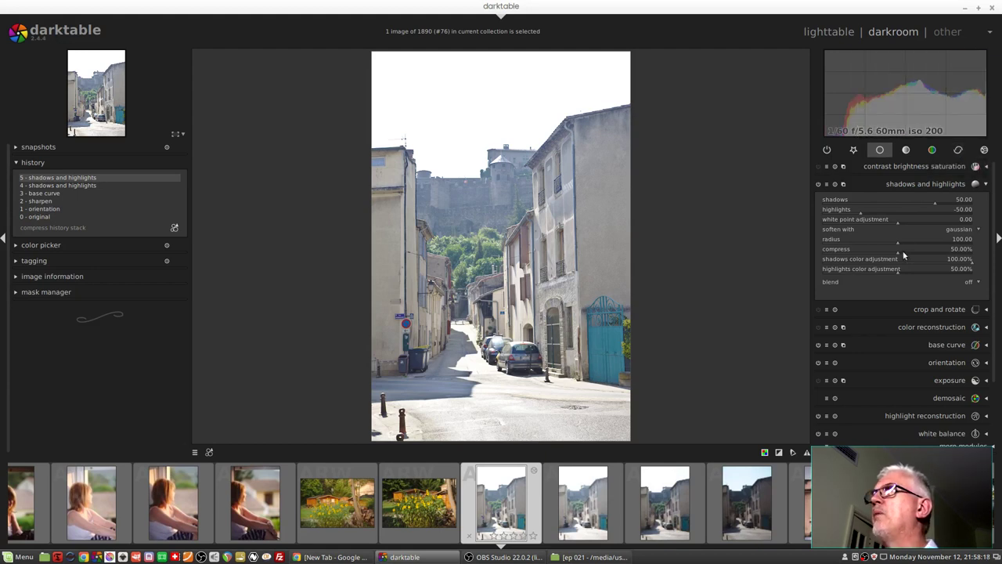
Step: Sweep compress from 100% to about 50% and about 91%, ending at 28.13%
{"action": "left_click_drag", "start_coordinate": [900, 256], "coordinate": [980, 256]}
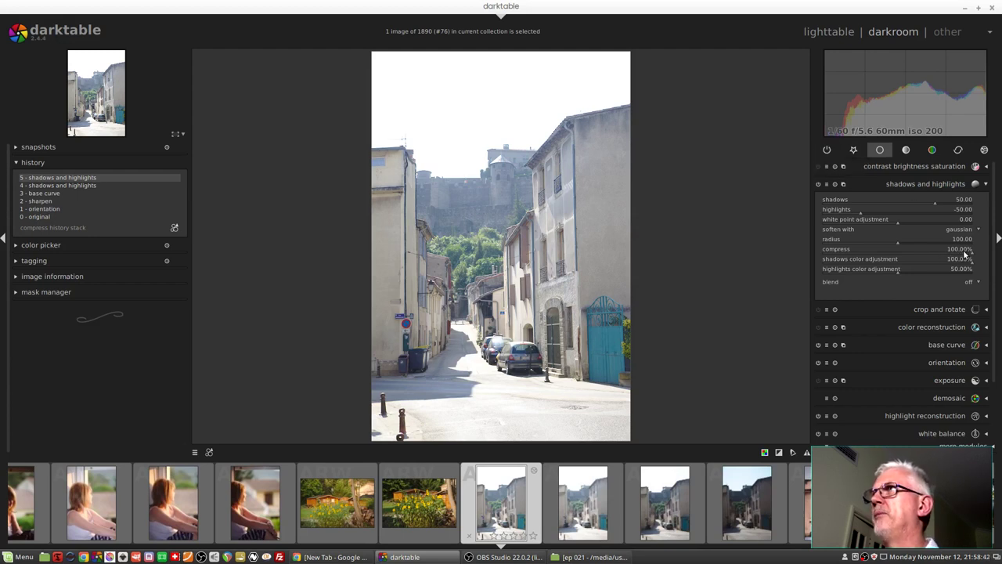
{"action": "left_click_drag", "start_coordinate": [961, 253], "coordinate": [903, 258]}
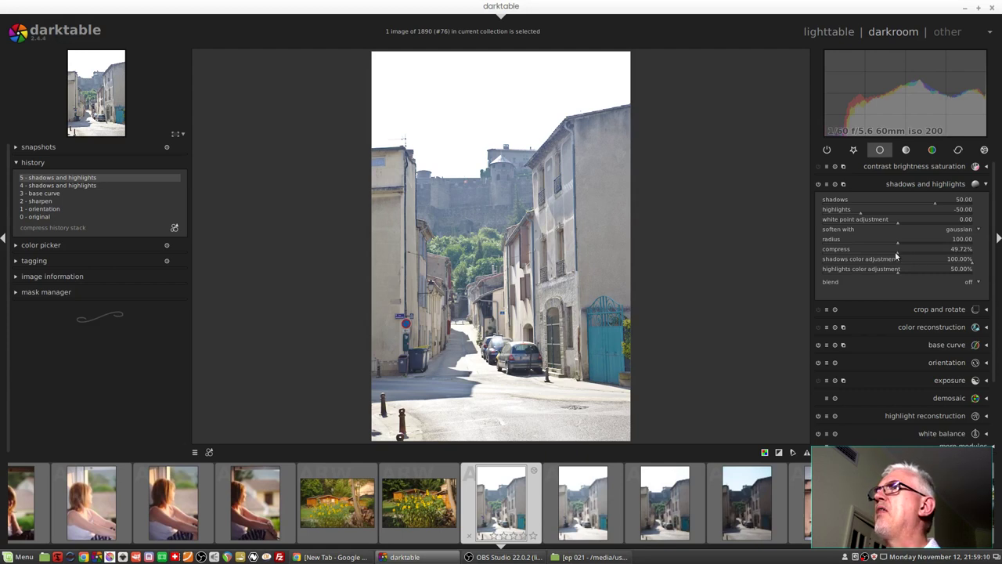
{"action": "left_click_drag", "start_coordinate": [898, 253], "coordinate": [959, 257]}
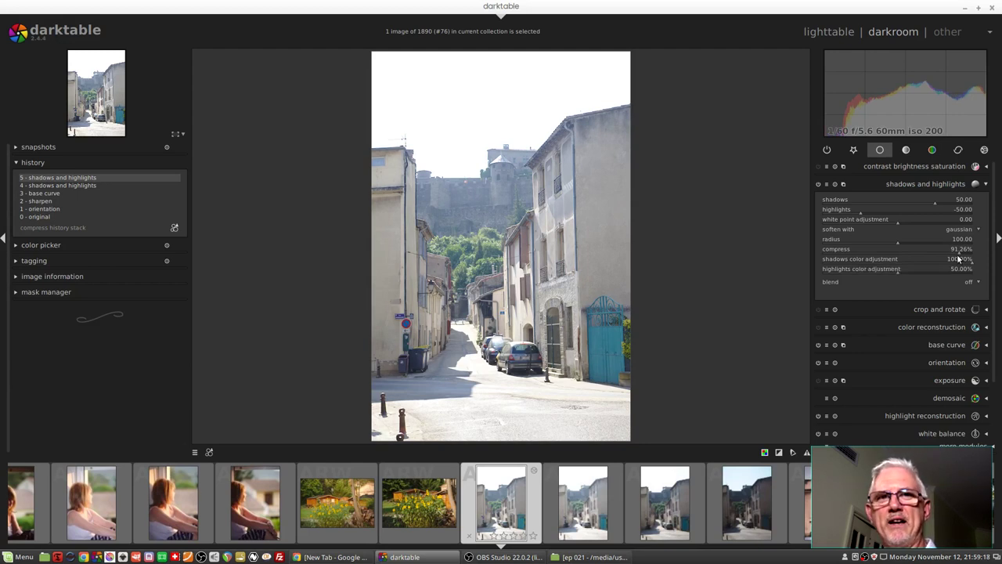
{"action": "left_click_drag", "start_coordinate": [958, 259], "coordinate": [866, 257]}
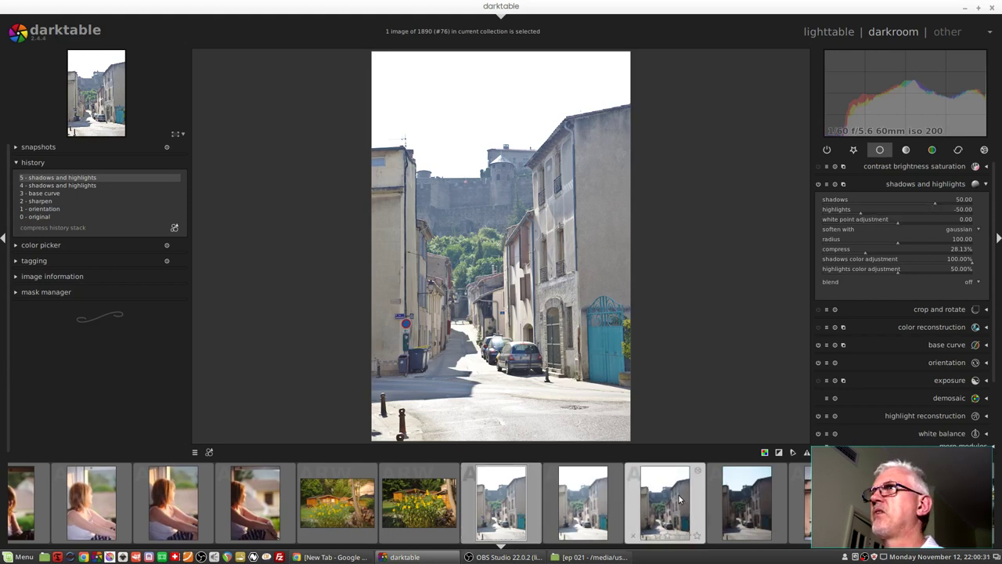
Step: Reload the hilltop church-spire village photo, still at shadows -26.04 and highlights -45.73
{"action": "scroll", "coordinate": [689, 493], "scroll_direction": "down", "scroll_amount": 6}
{"action": "scroll", "coordinate": [680, 498], "scroll_direction": "down", "scroll_amount": 6}
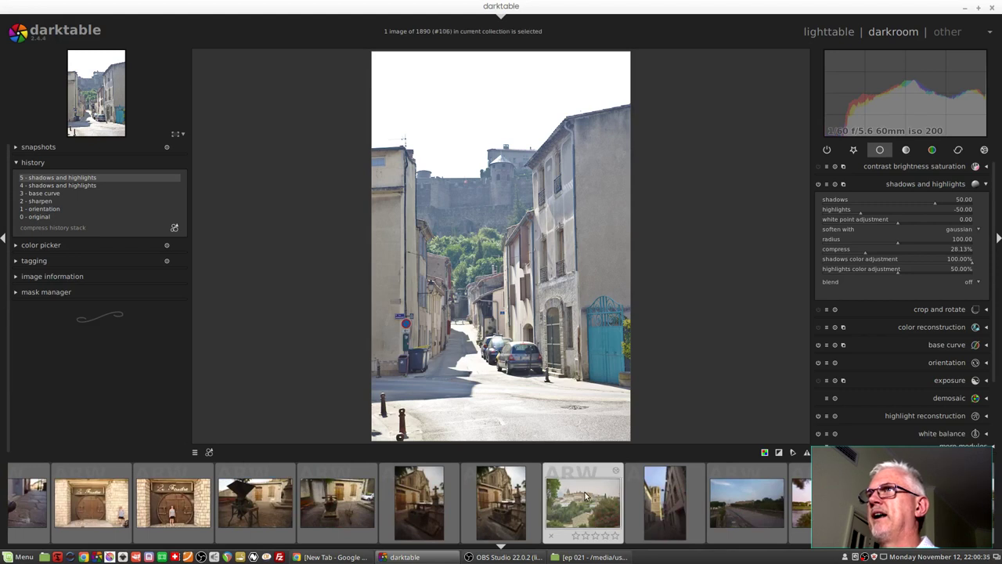
{"action": "left_click", "coordinate": [585, 495]}
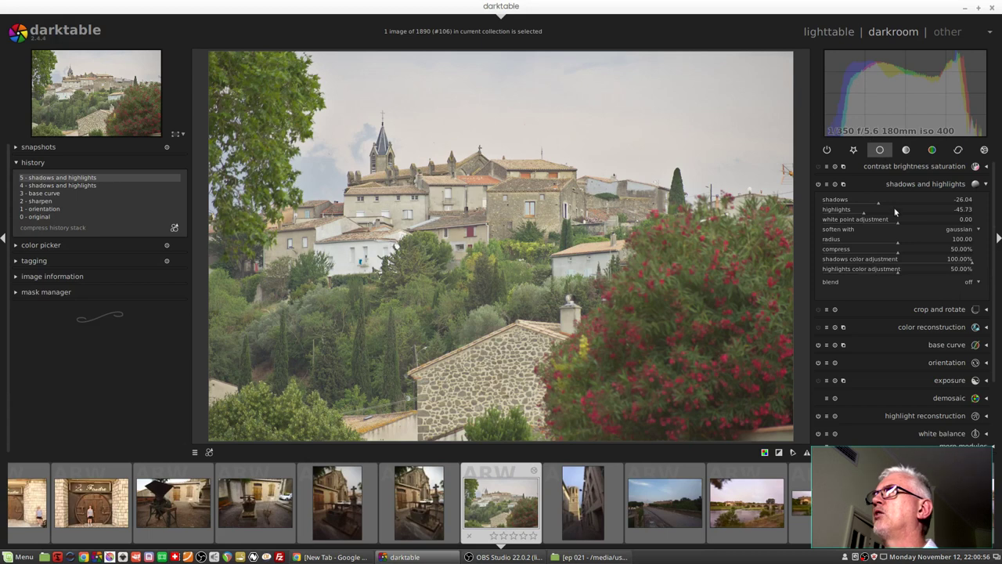
Step: Trial strong shadows and zero shadows color, undo, then set highlights to -100 to darken the sky
{"action": "left_click_drag", "start_coordinate": [878, 206], "coordinate": [820, 215]}
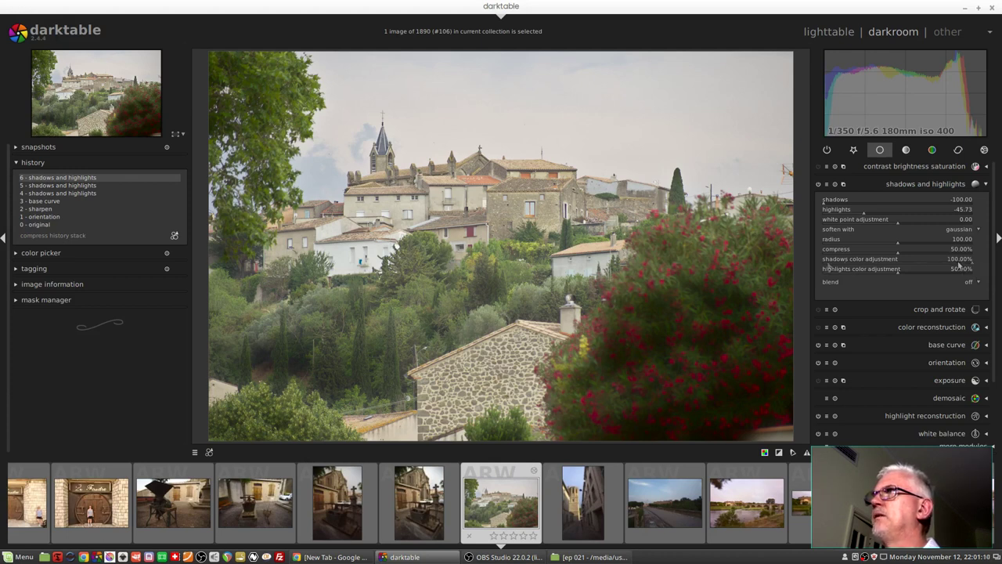
{"action": "left_click_drag", "start_coordinate": [971, 265], "coordinate": [762, 275]}
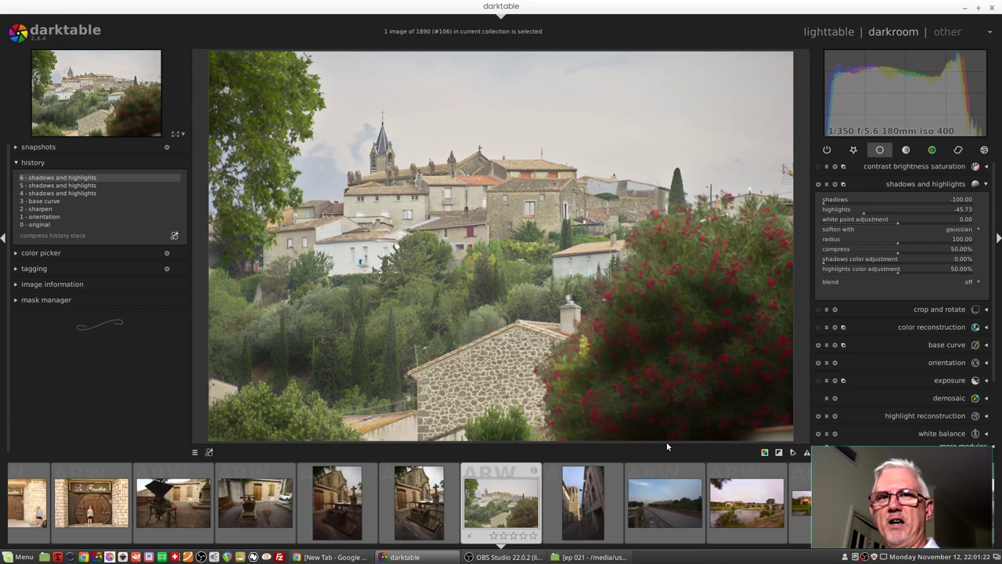
{"action": "key", "text": "ctrl+z"}
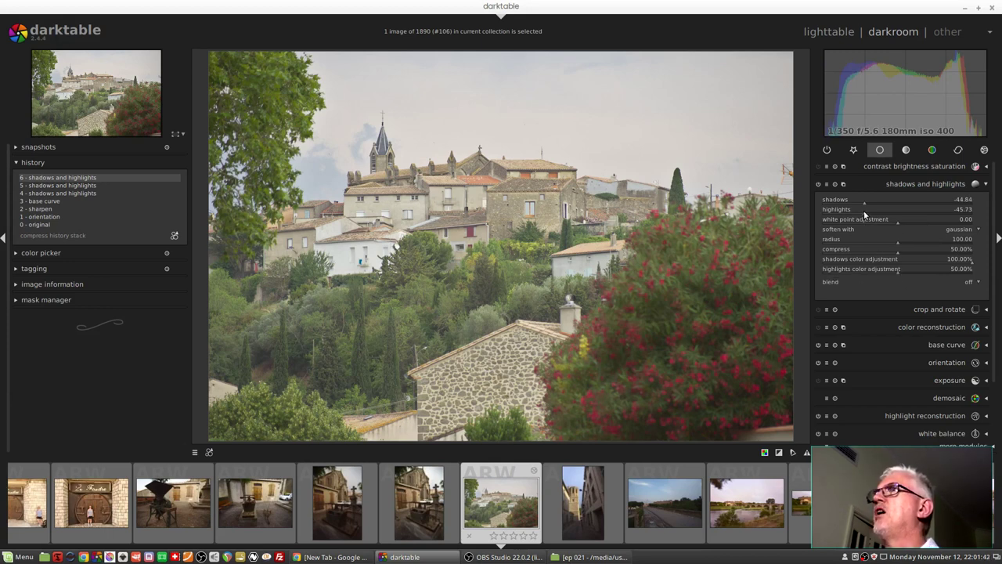
{"action": "left_click_drag", "start_coordinate": [863, 210], "coordinate": [814, 211]}
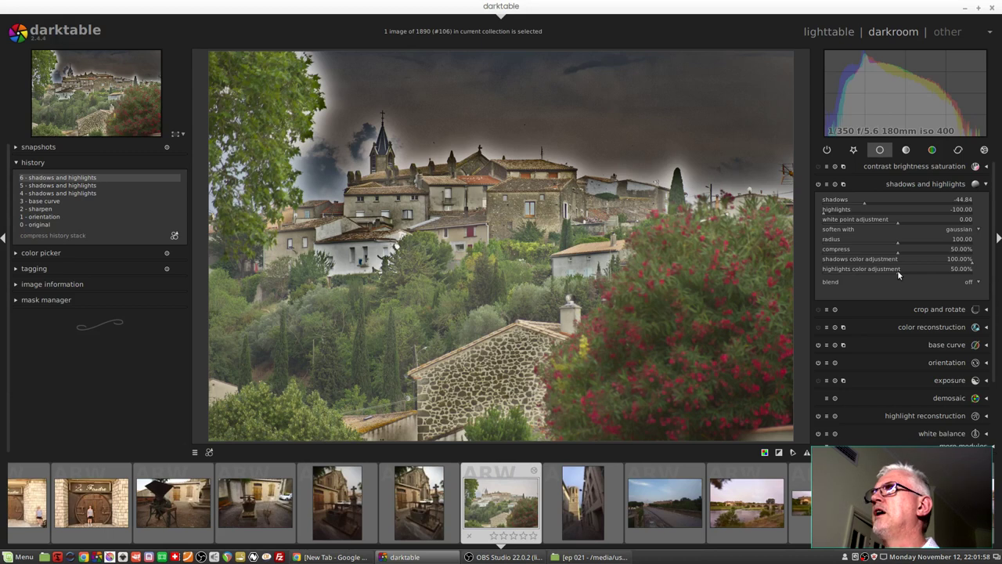
Step: Lower highlights color adjustment to desaturate the sky, then raise it to 100% to boost sky colour
{"action": "left_click_drag", "start_coordinate": [897, 270], "coordinate": [826, 273]}
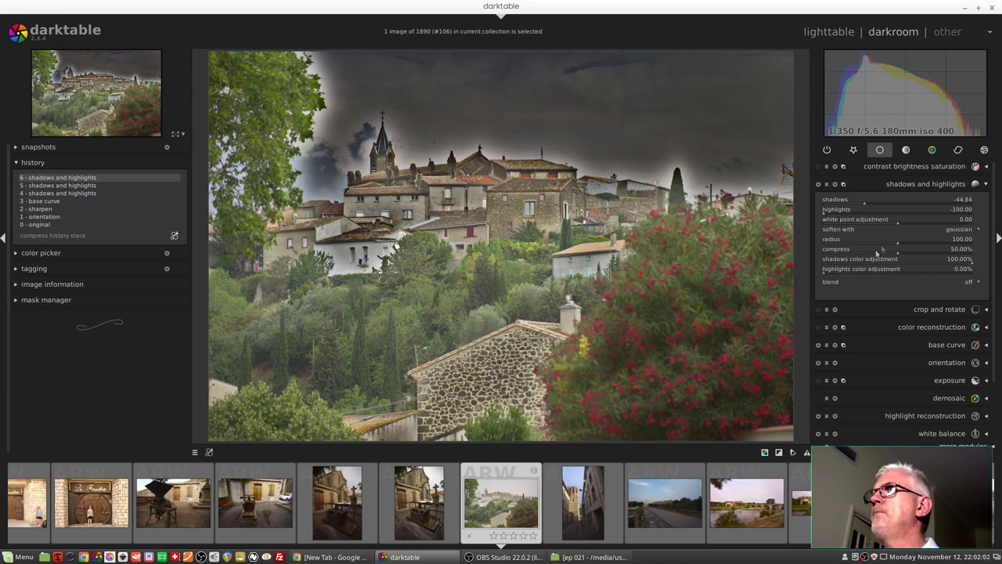
{"action": "mouse_move", "coordinate": [829, 275]}
{"action": "left_mouse_down"}
{"action": "mouse_move", "coordinate": [918, 286]}
{"action": "mouse_move", "coordinate": [984, 274]}
{"action": "left_mouse_up"}
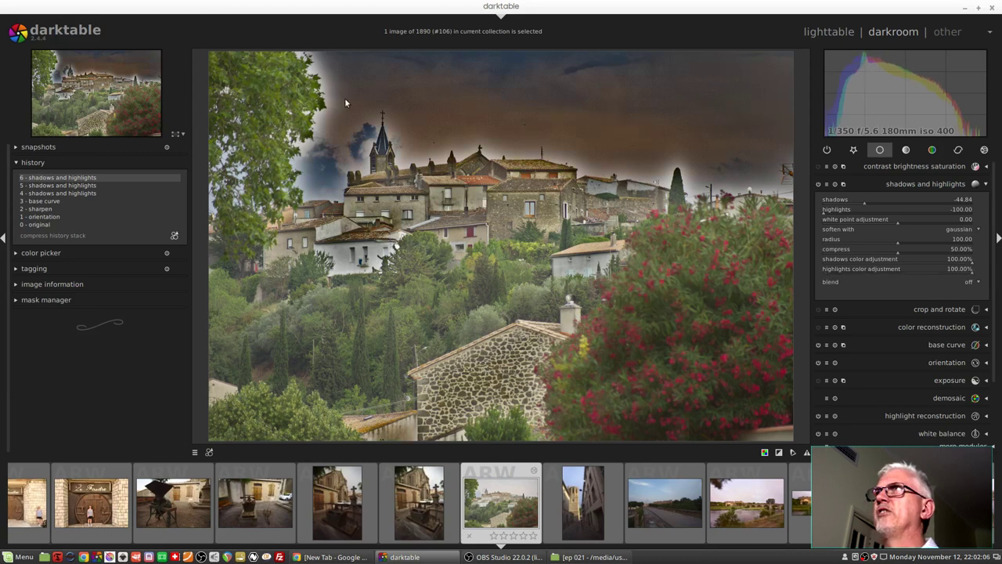